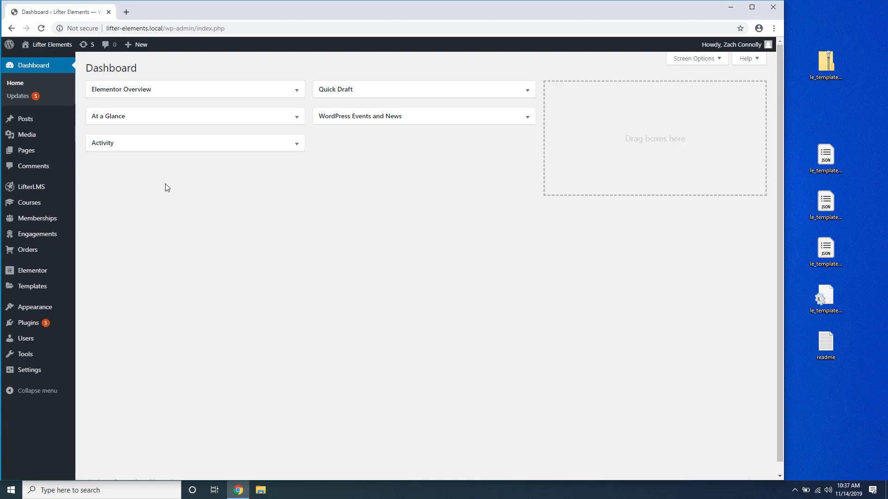
Open the Theme Builder template list and bring up its template import form
mouse_move(43, 287)
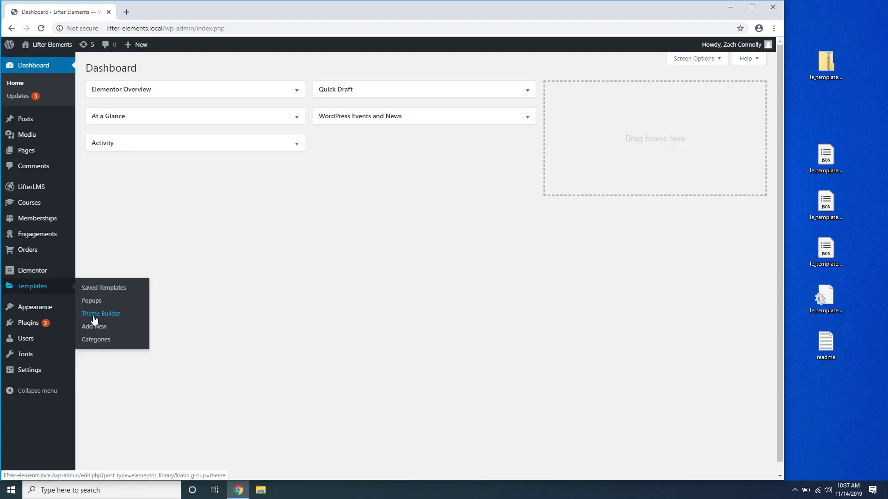
left_click(94, 314)
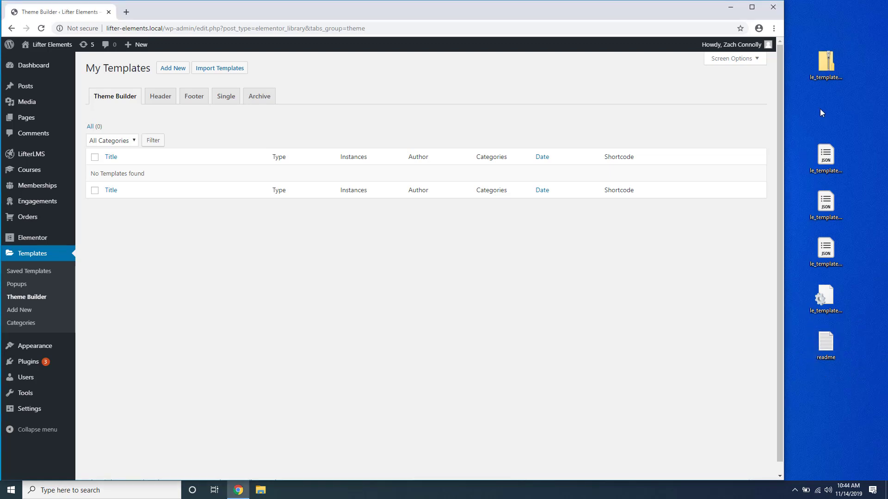
left_click(235, 72)
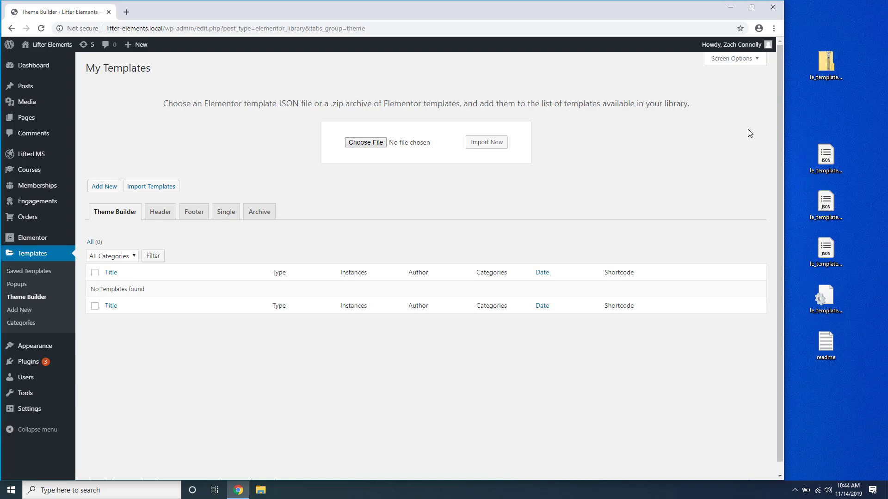
left_click_drag(801, 128, 848, 239)
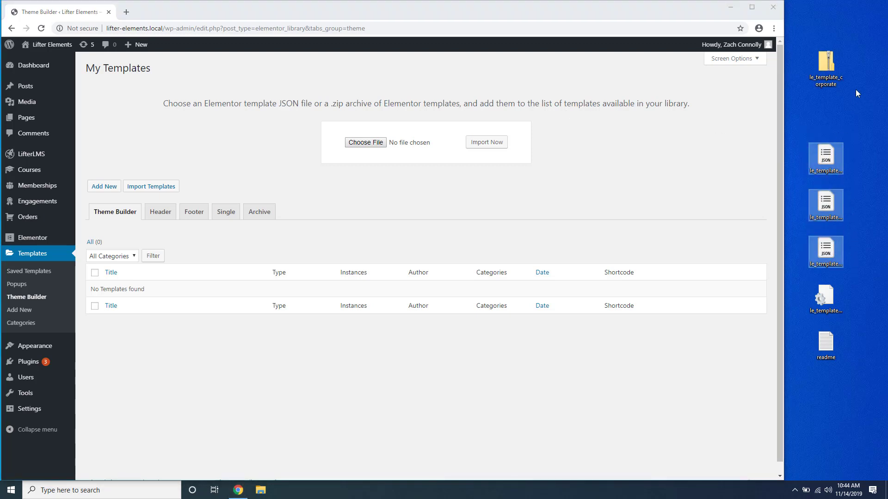
left_click_drag(856, 92, 798, 43)
left_click_drag(844, 337, 791, 287)
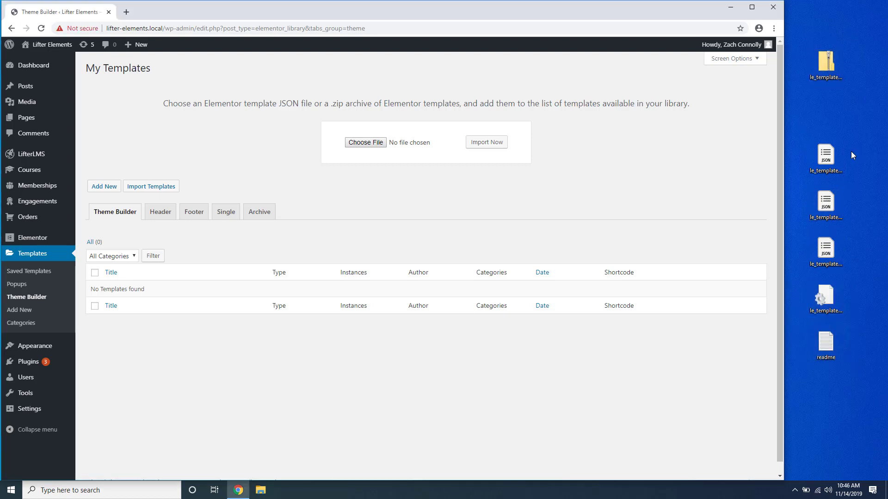
Import the courses archive, course singular and lesson singular JSON template files from the desktop, one at a time
left_click_drag(833, 152, 378, 144)
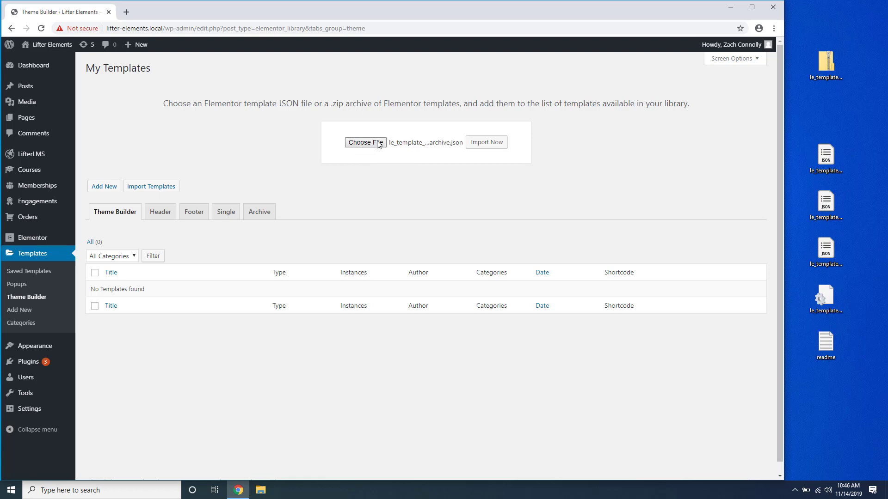
left_click(491, 147)
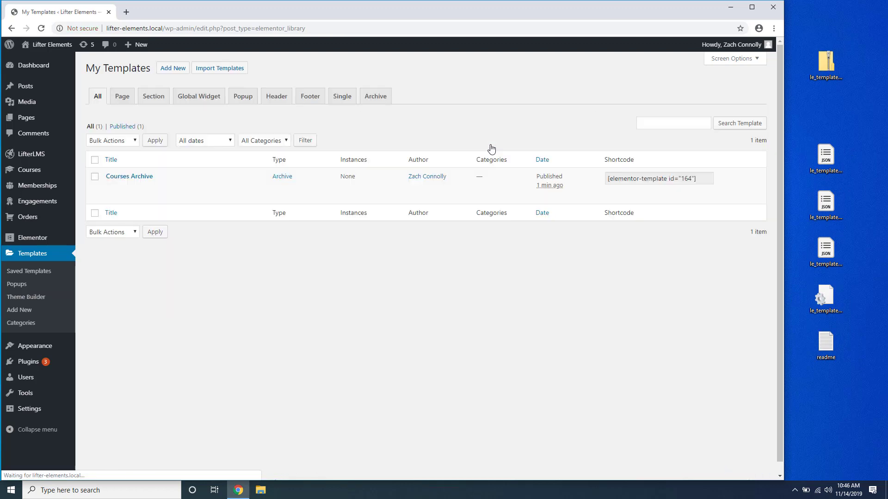
left_click(224, 70)
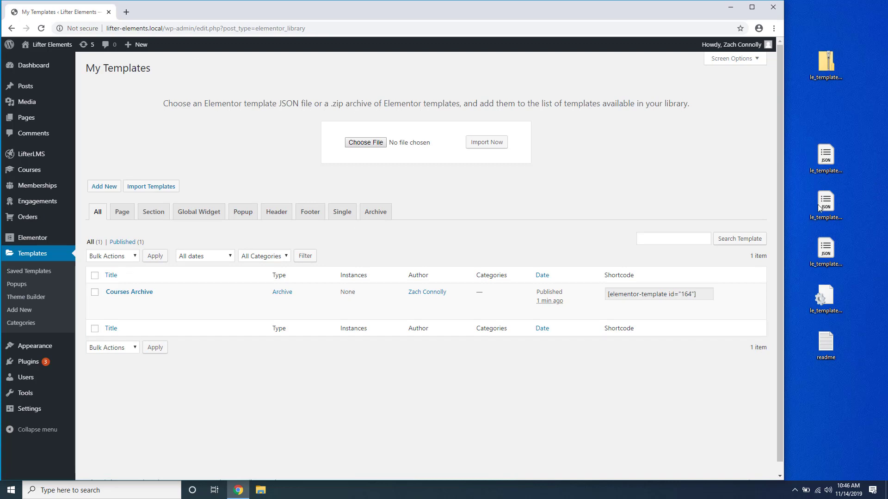
left_click_drag(825, 204, 379, 144)
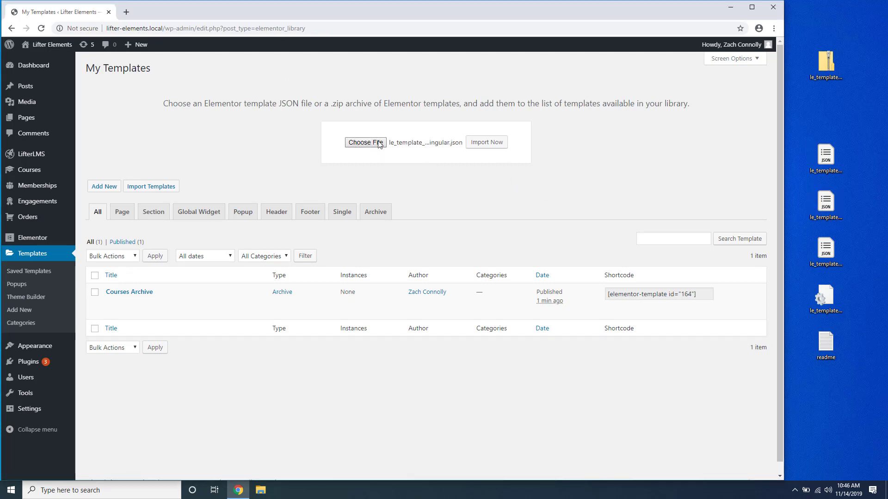
left_click(482, 142)
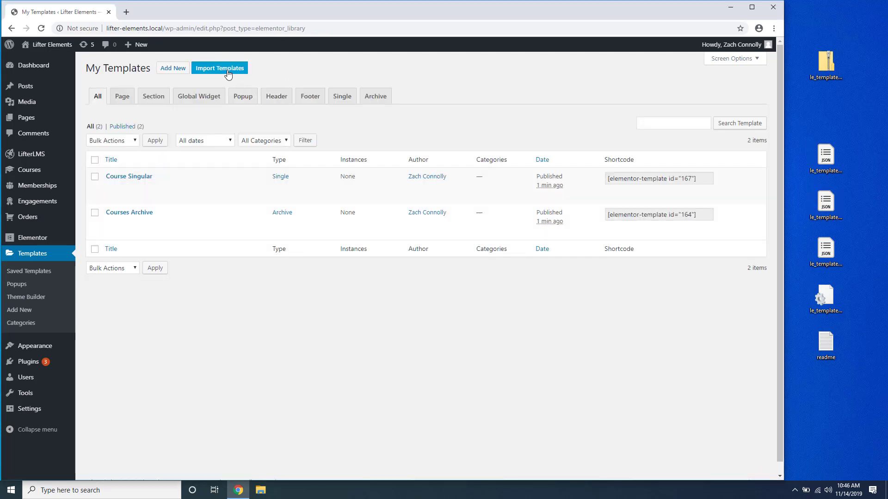
left_click(224, 69)
left_click_drag(586, 207, 377, 144)
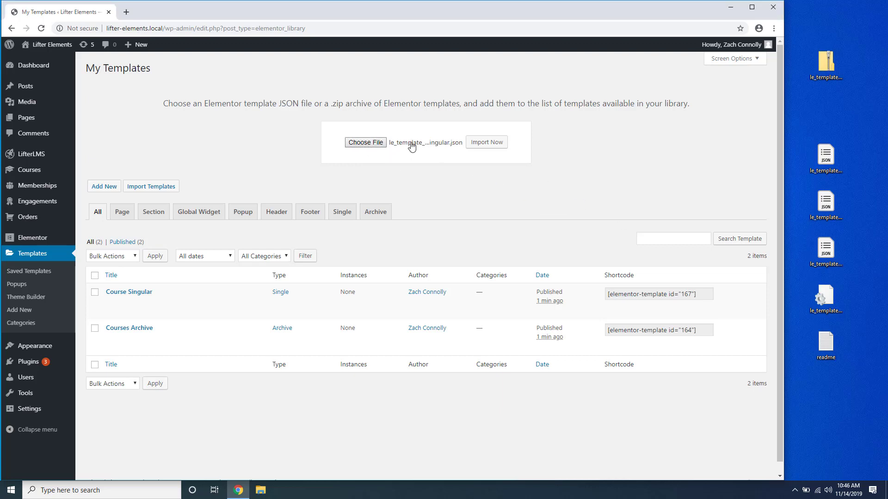
left_click(475, 144)
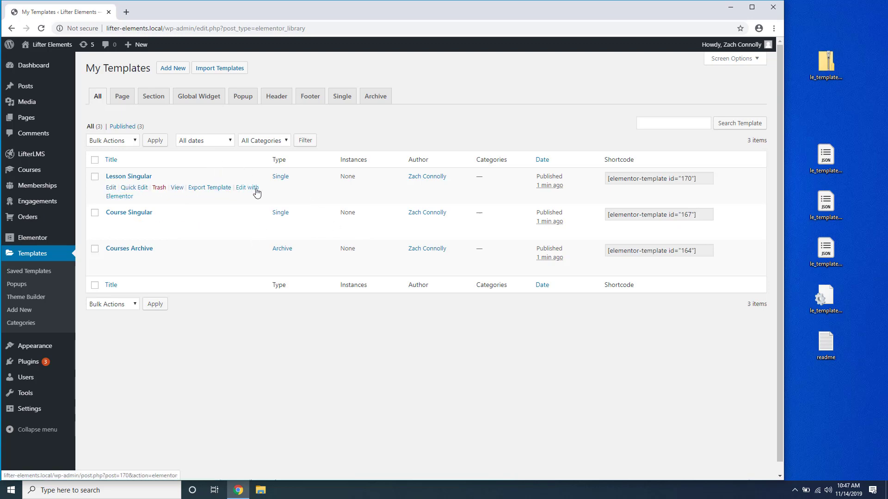
Edit the Lesson Singular template with Elementor and save a display condition that includes all Lessons
left_click(257, 193)
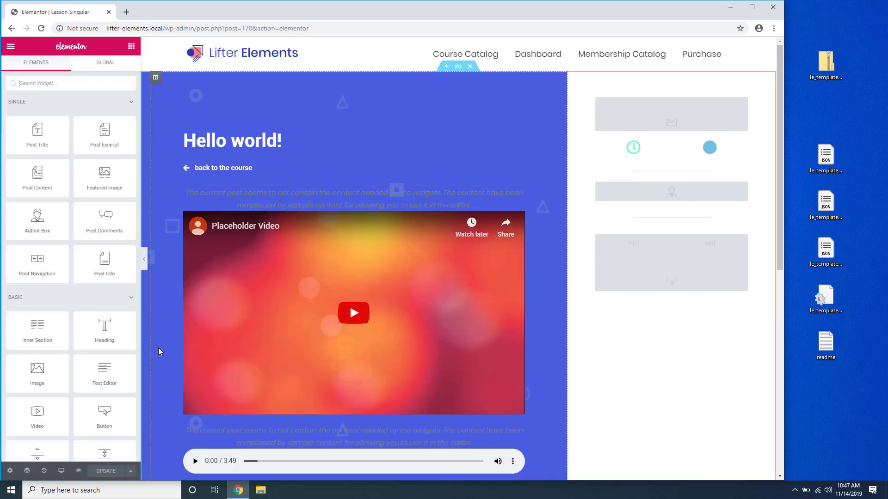
left_click(132, 471)
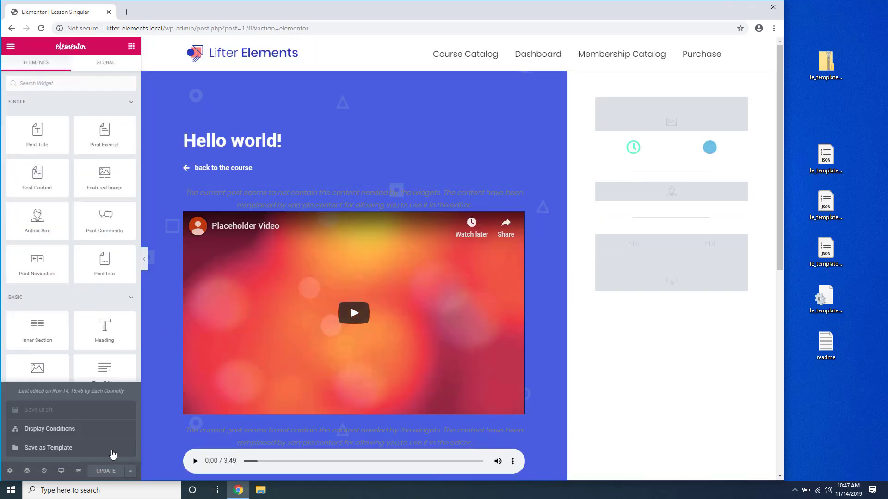
left_click(63, 430)
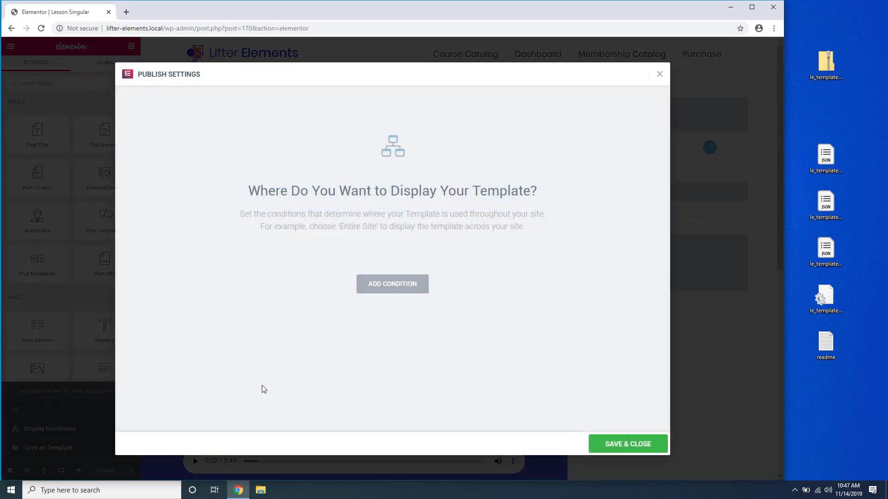
left_click(390, 291)
left_click(351, 273)
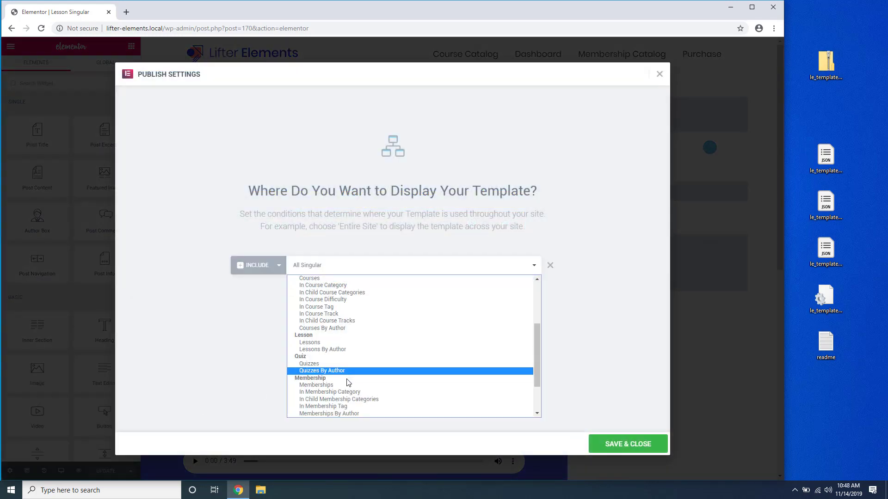
left_click(348, 342)
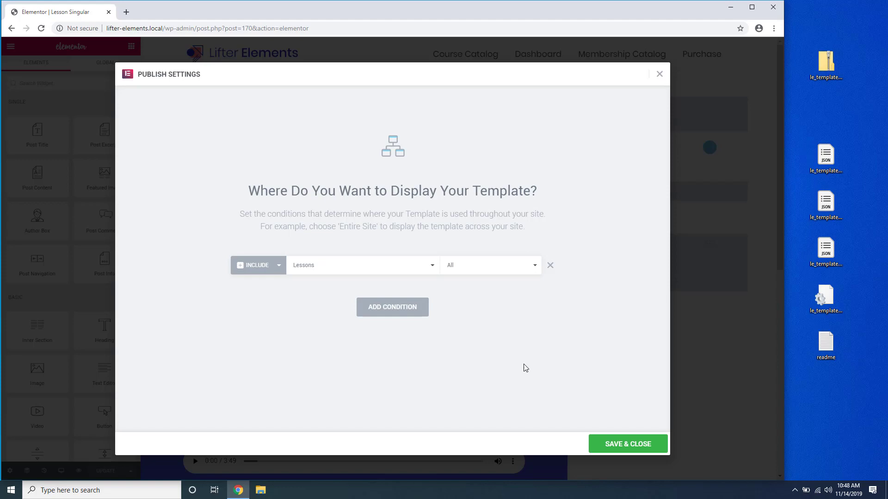
left_click(609, 444)
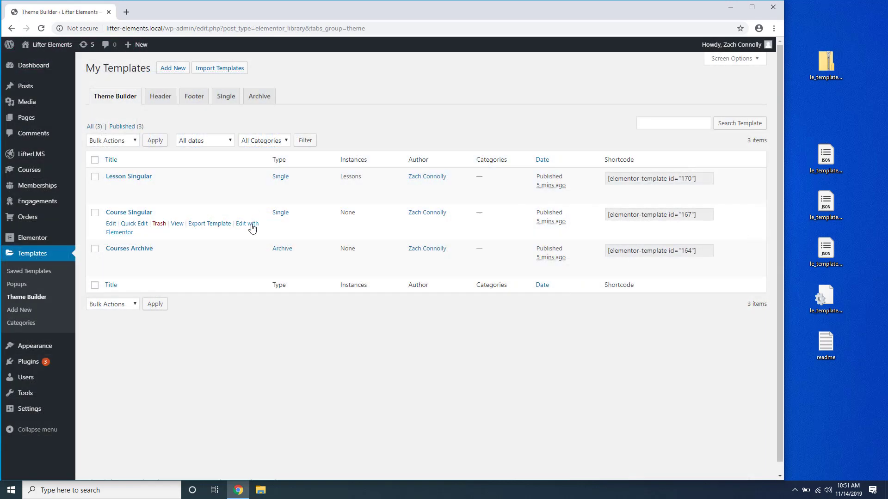
Edit the Course Singular template with Elementor and save a display condition that includes all Courses
left_click(252, 228)
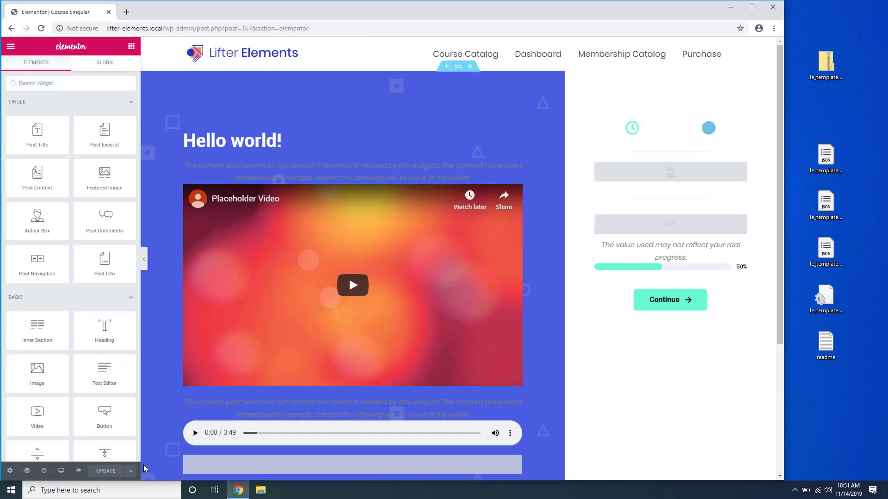
left_click(131, 471)
left_click(106, 432)
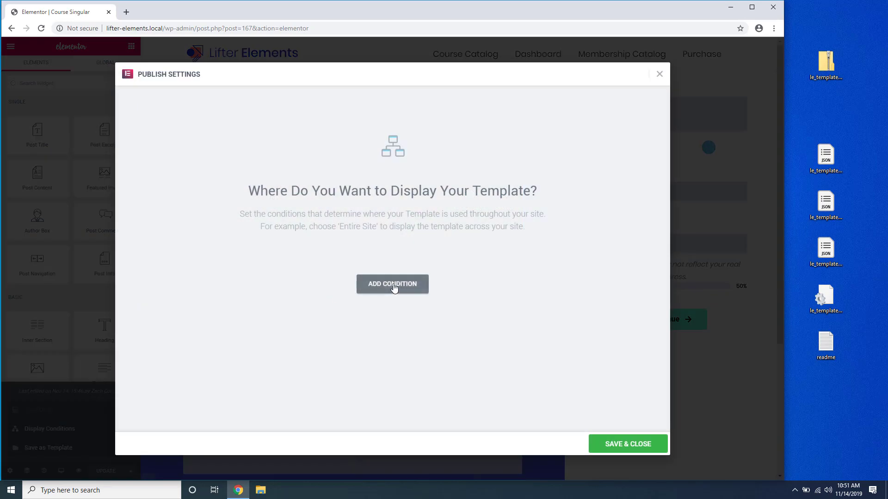
left_click(394, 288)
left_click(376, 273)
left_click(334, 367)
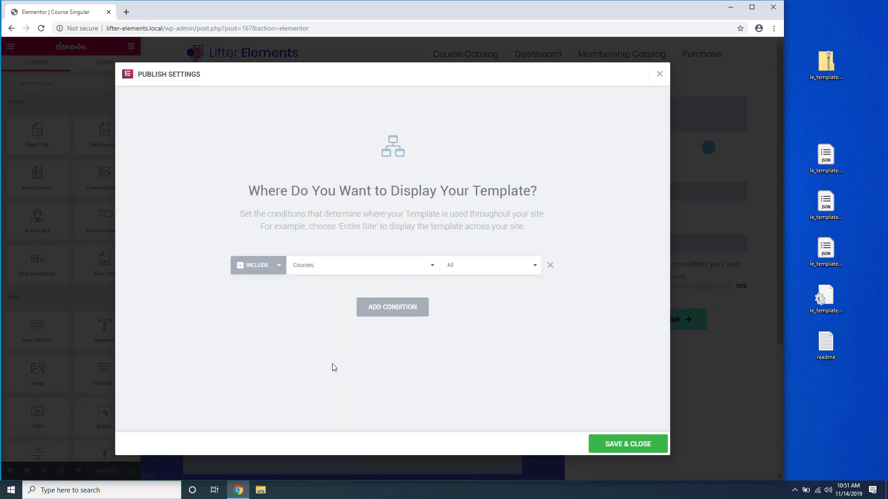
left_click(615, 444)
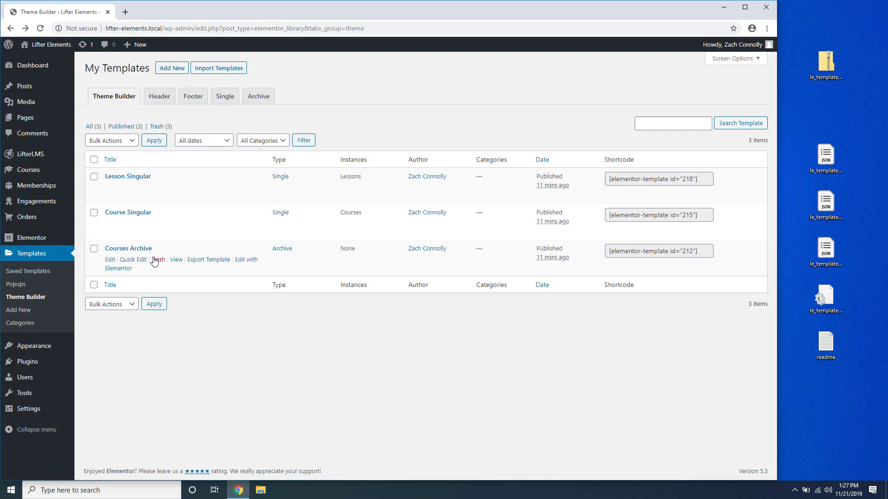
Open the Courses Archive template in Elementor in a separate browser tab and return to the template list
middle_click(245, 263)
left_click(159, 7)
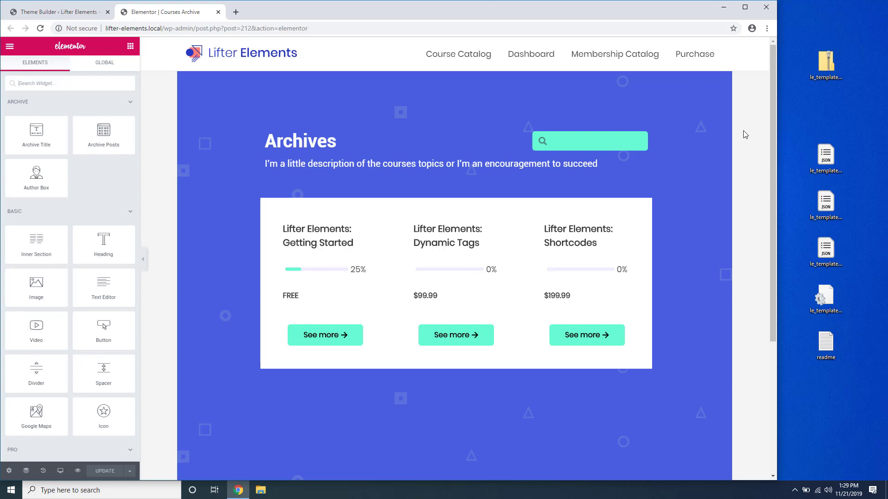
left_click(85, 14)
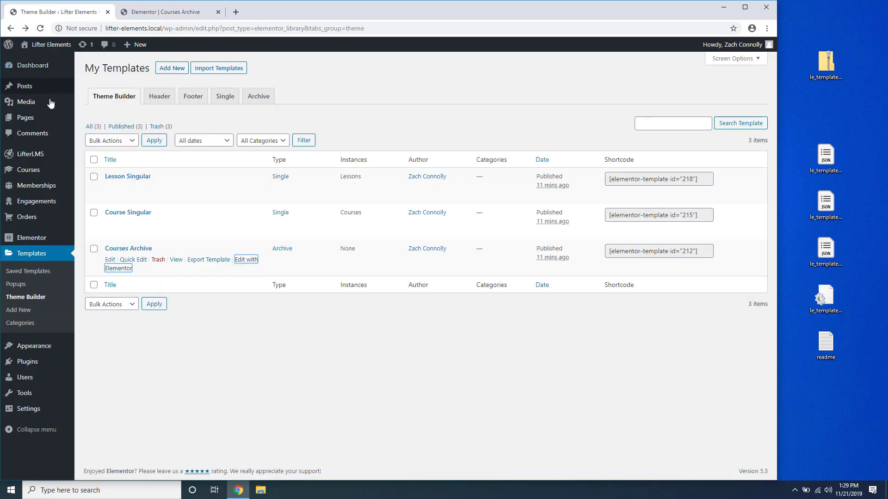
Set the Course Catalog page's Astra content layout to Full Width / Stretched and update the page
left_click(33, 119)
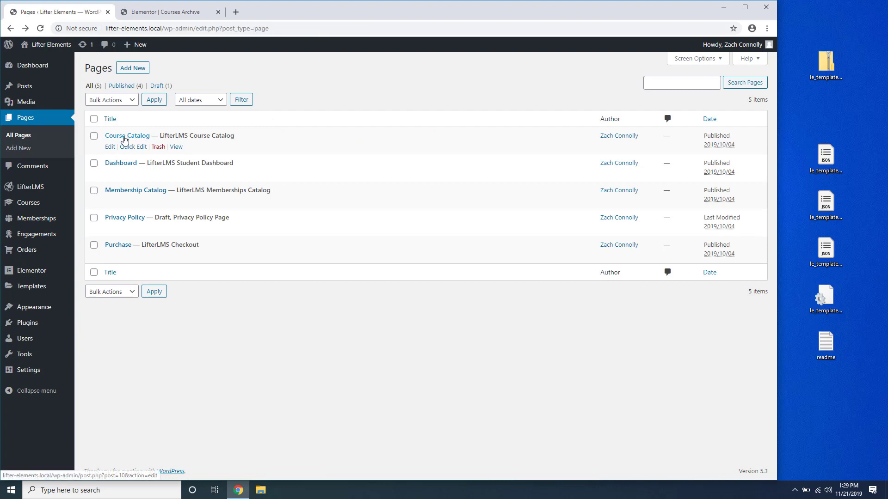
left_click(110, 148)
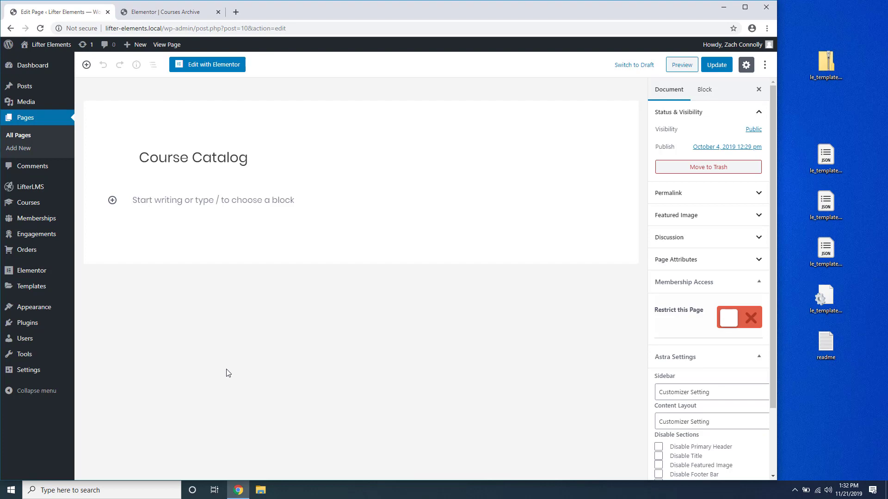
scroll(701, 327, "down", 2)
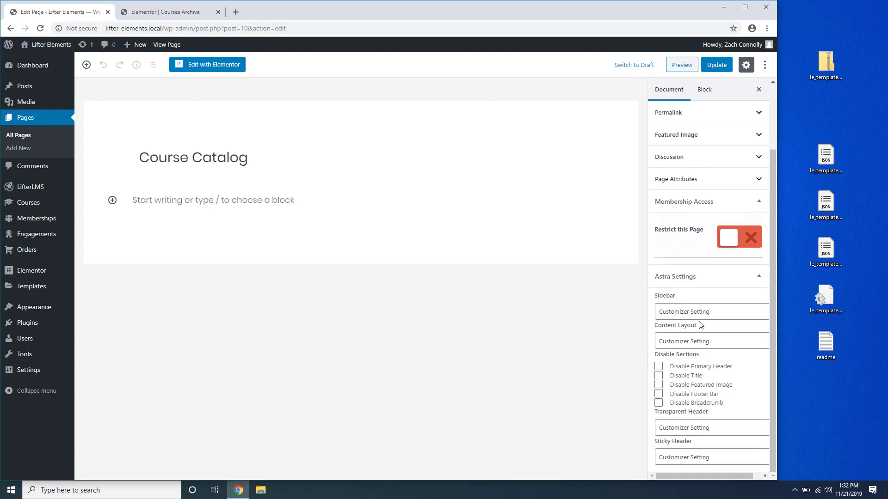
left_click(688, 345)
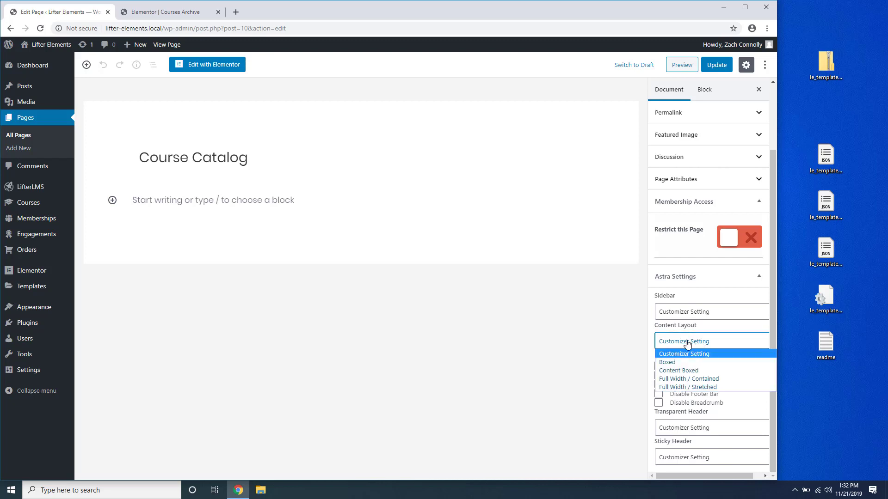
left_click(689, 388)
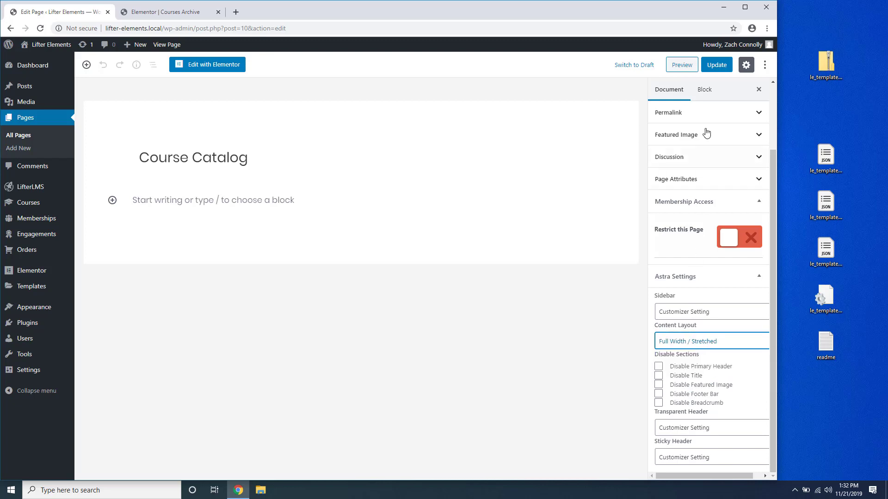
left_click(714, 70)
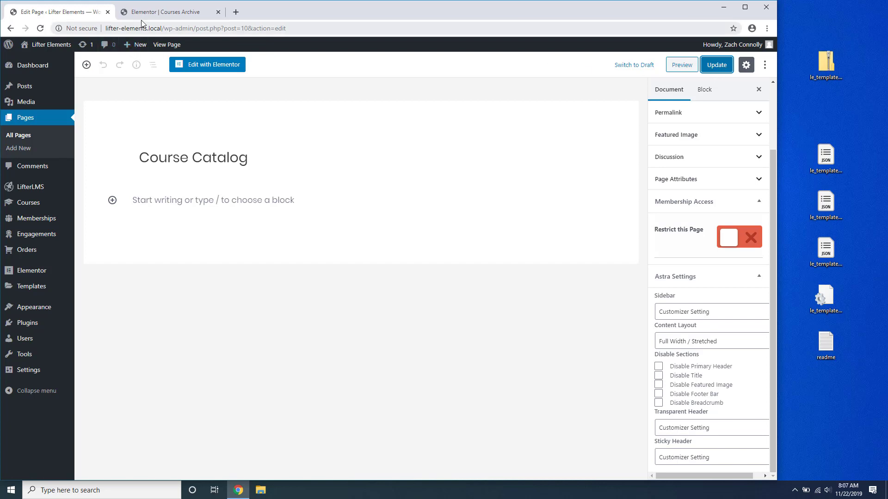
Save a display condition for the Courses Archive template that includes the Courses Archive
left_click(142, 17)
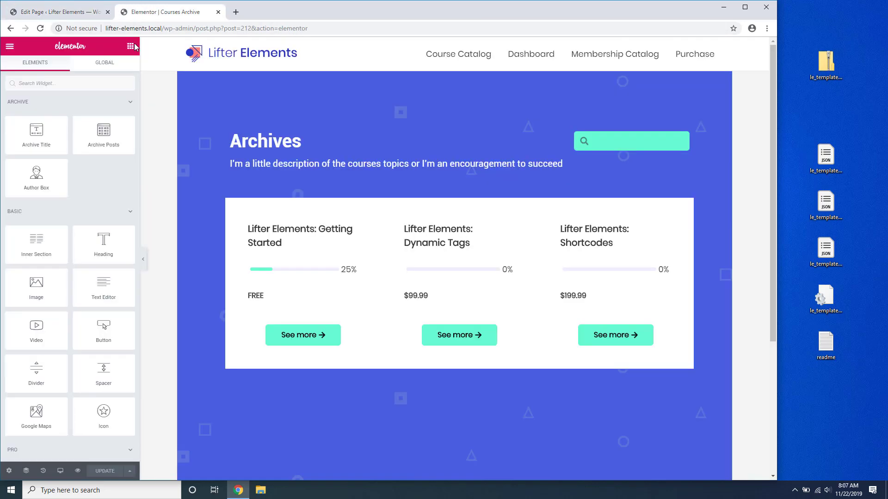
left_click(129, 471)
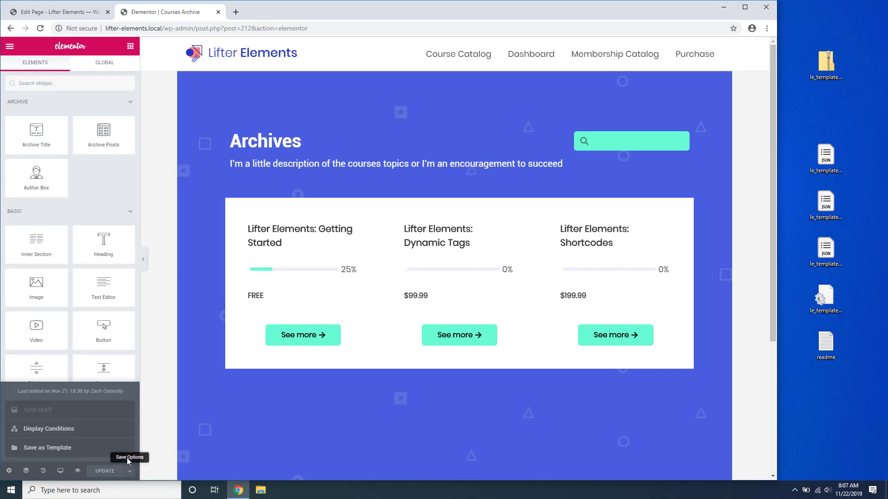
left_click(112, 431)
left_click(397, 294)
left_click(396, 280)
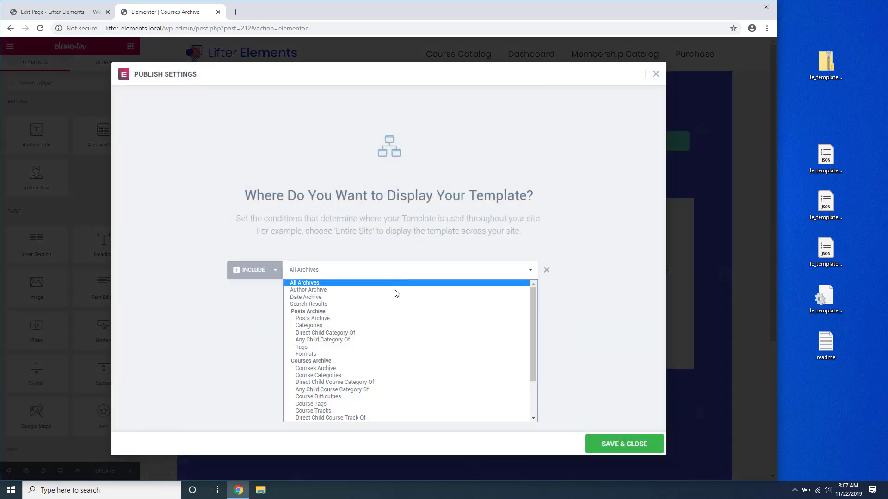
left_click(350, 369)
left_click(627, 443)
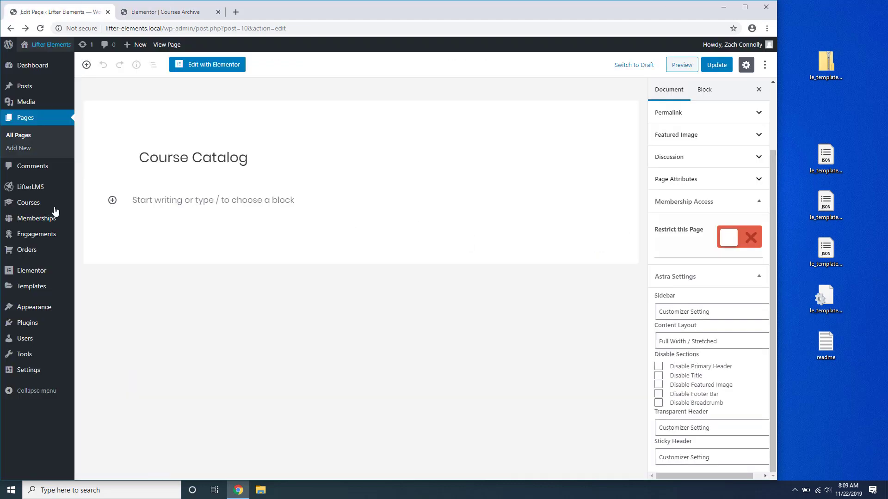
Check the template instances in Theme Builder and view the live Course Catalog, the Getting Started course and its Installing Lifter Elements lesson
left_click(92, 316)
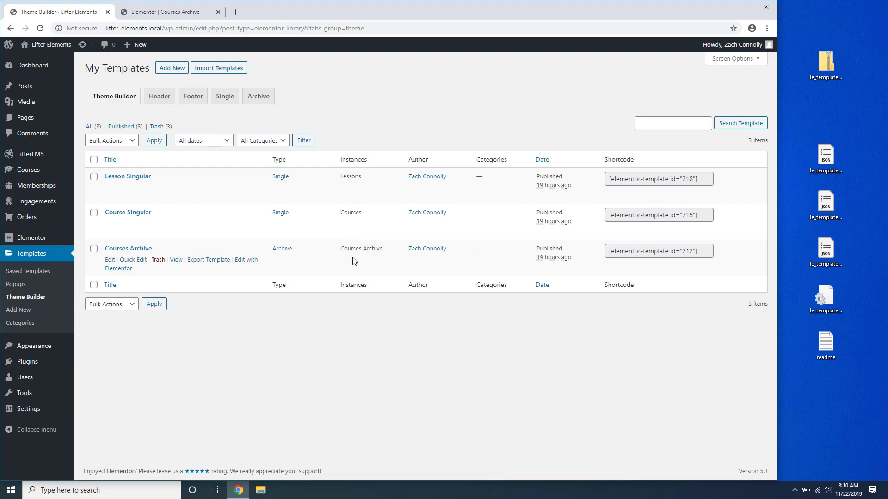
left_click(51, 46)
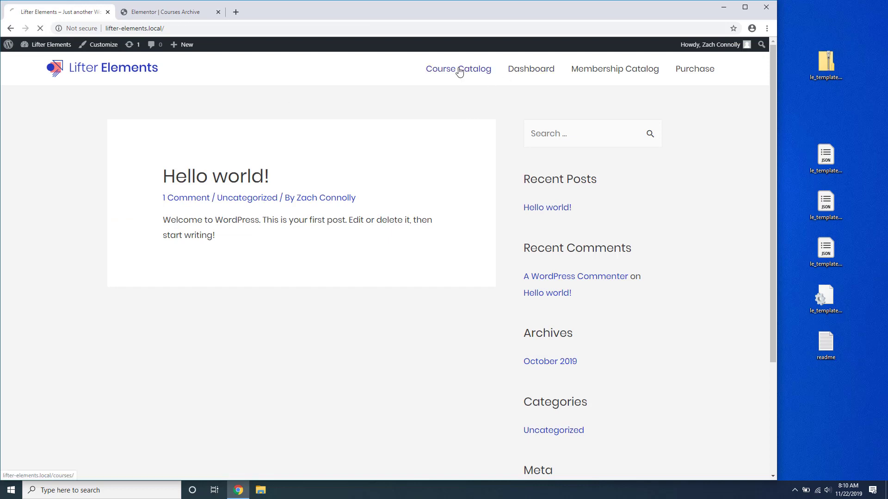
left_click(459, 70)
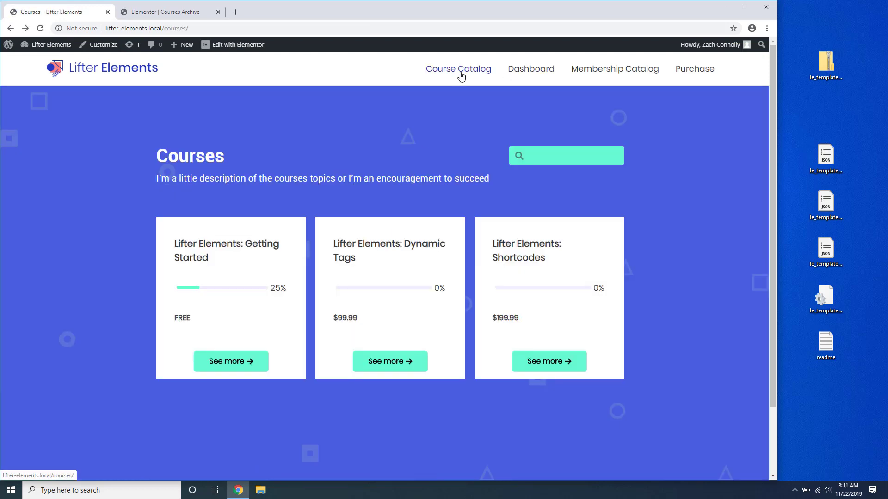
left_click(211, 362)
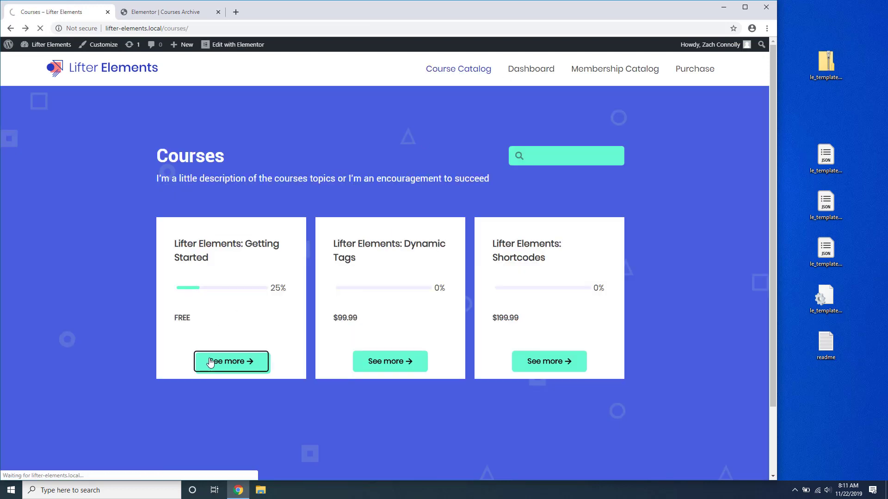
scroll(209, 363, "down", 2)
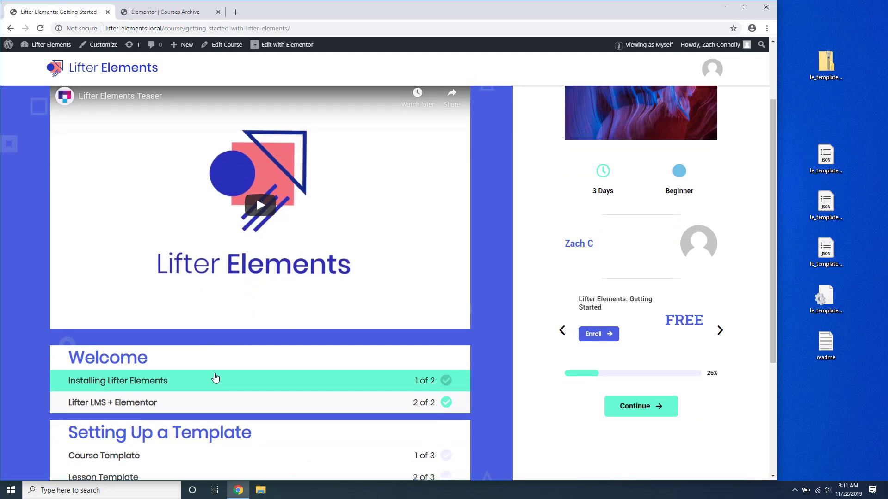
left_click(217, 382)
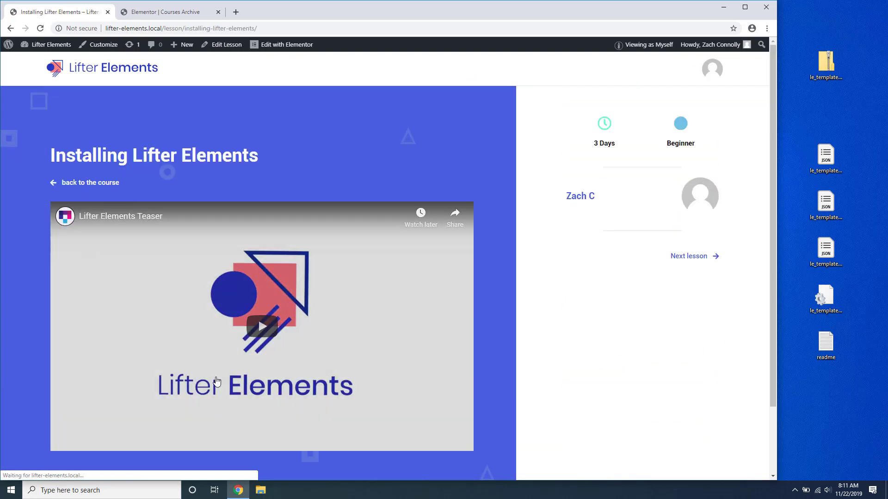